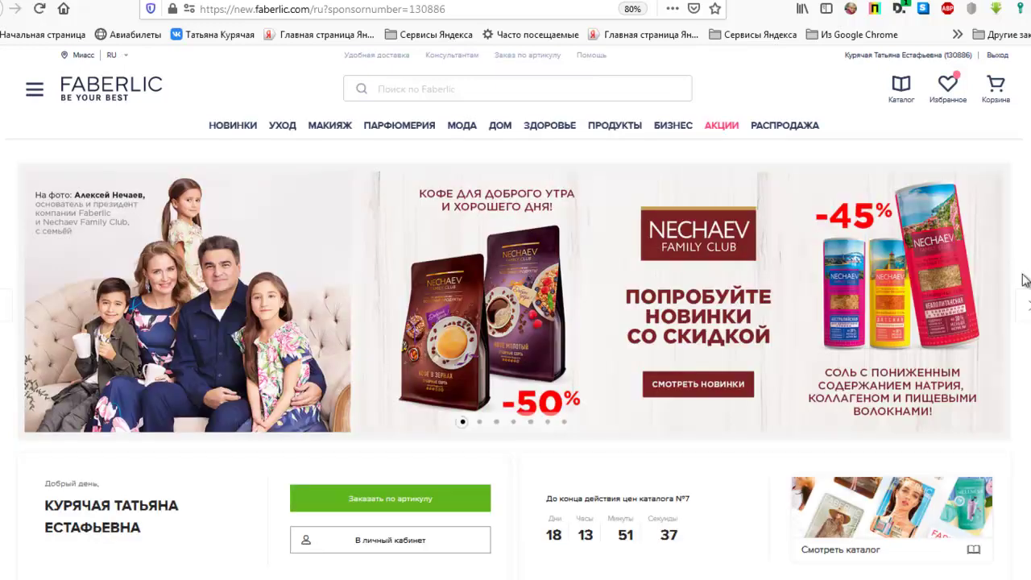
- Go from the account's orders page to the new consultant registration form and scroll to it
mouse_move(914, 58)
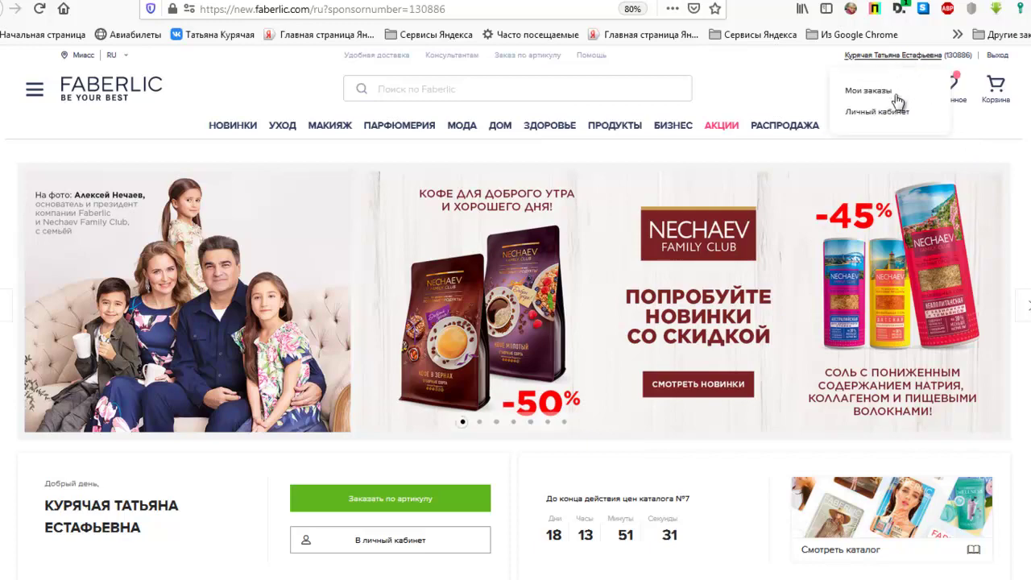
click(878, 112)
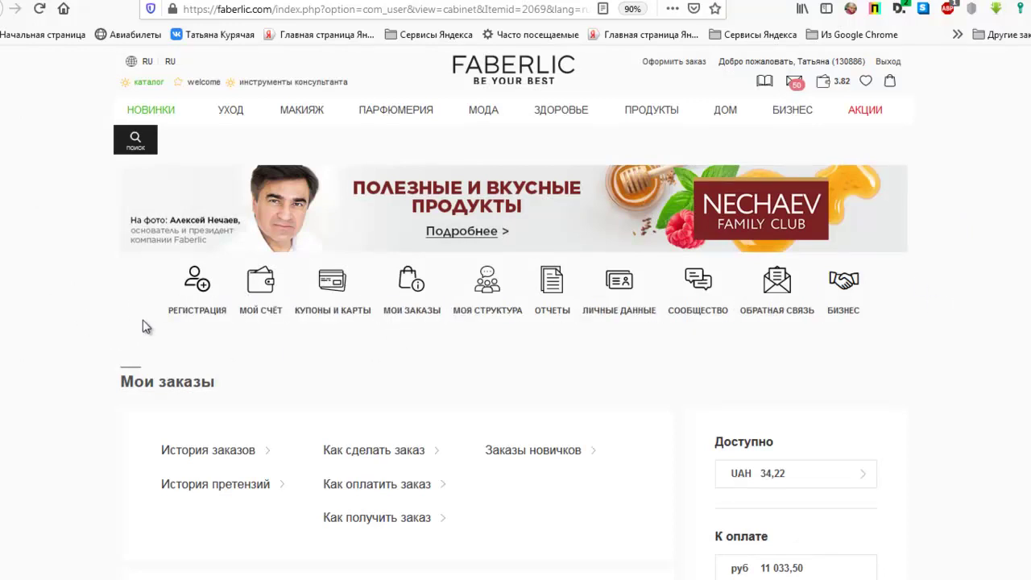
click(202, 306)
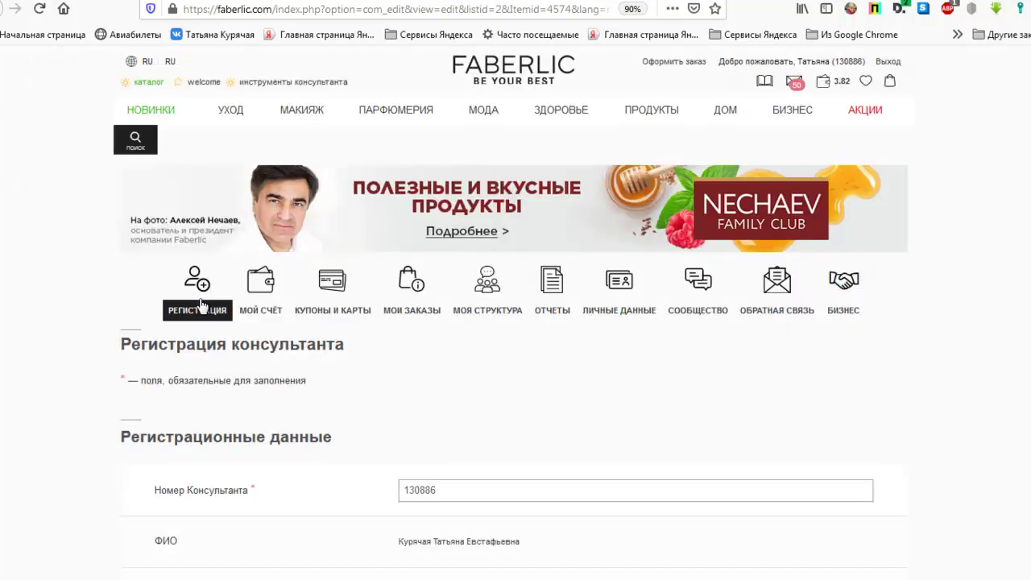
scroll(933, 230, down, 5)
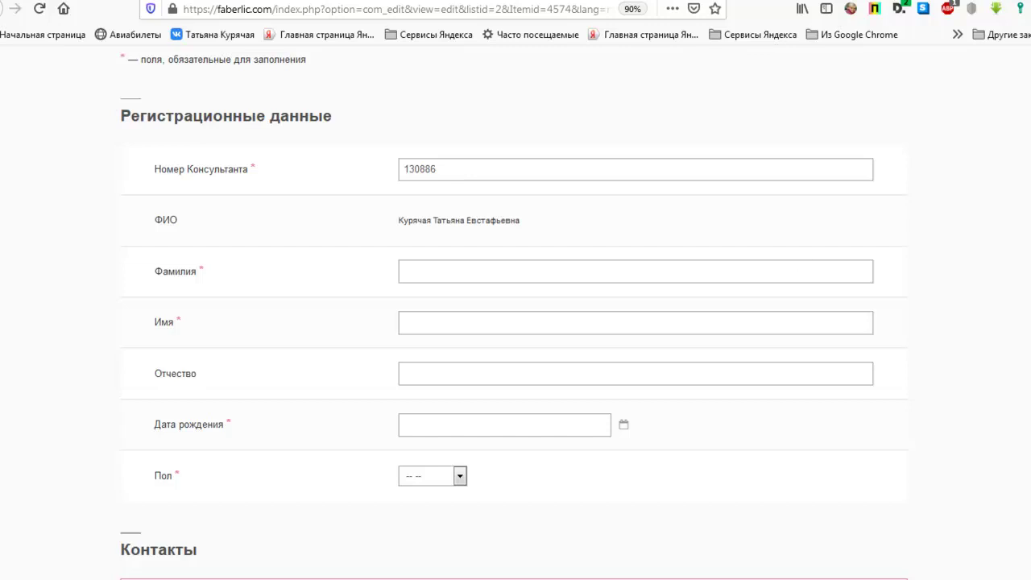
scroll(677, 224, down, 2)
- Enter placeholder values for the new consultant's surname and first name
click(566, 152)
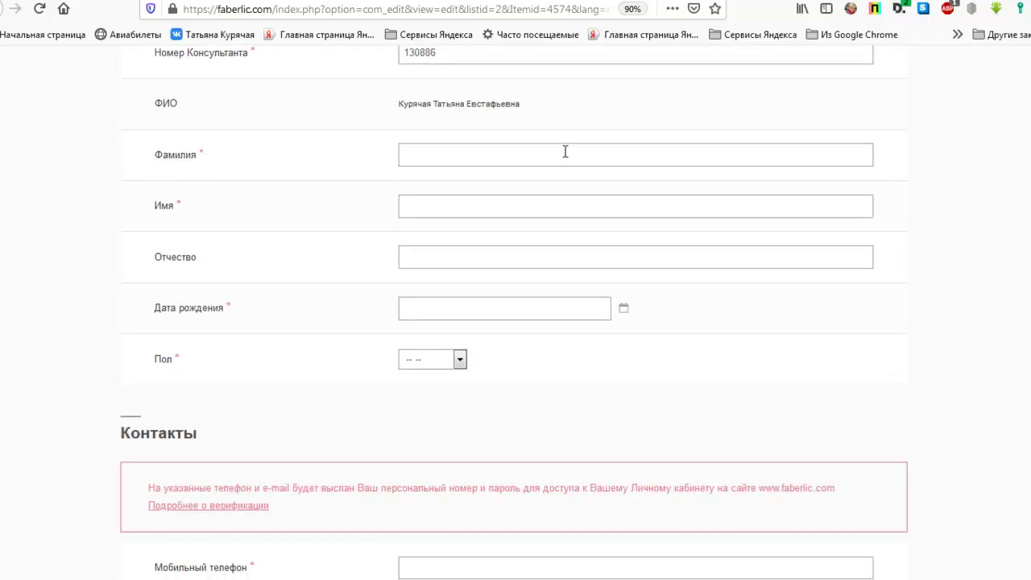
text(тттттт)
click(551, 202)
text(тттттт)
click(532, 253)
click(560, 307)
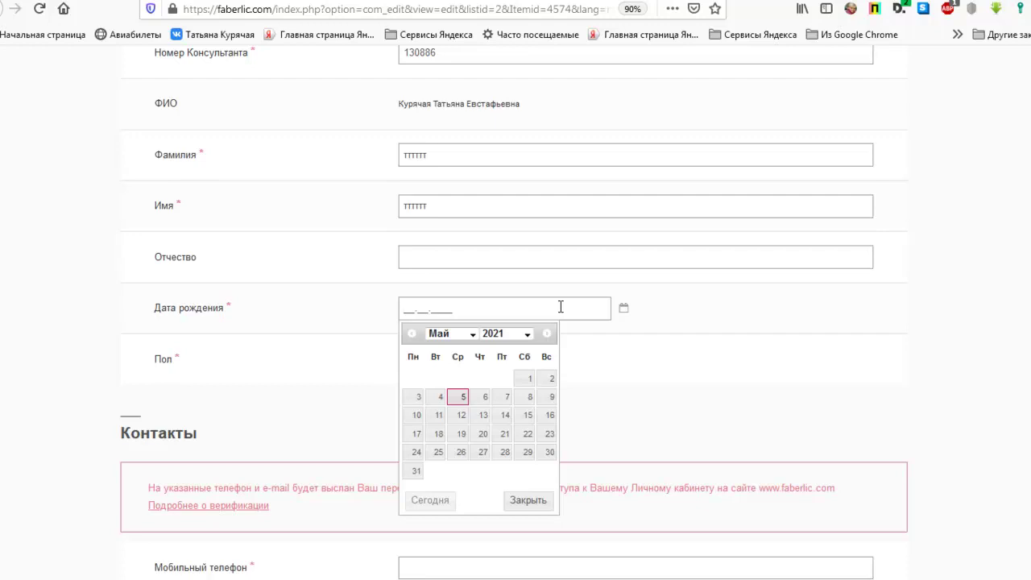
text(02.10.1990)
click(696, 380)
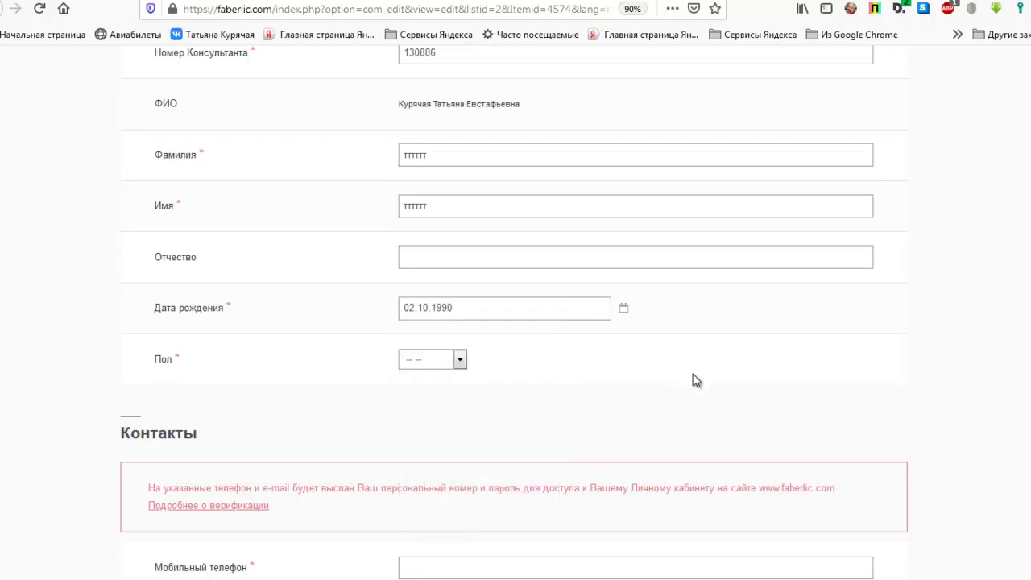
click(459, 364)
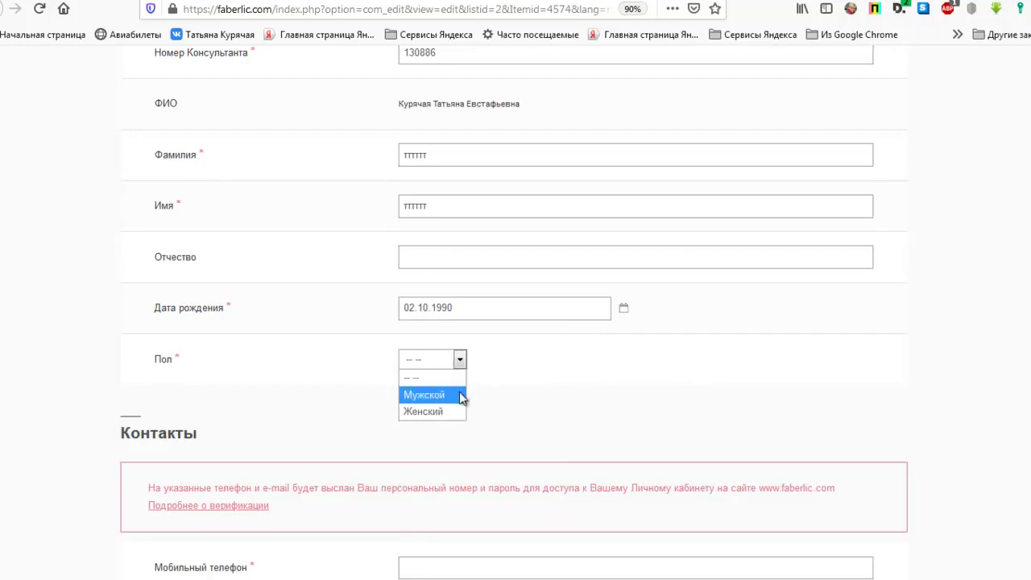
click(456, 412)
scroll(620, 405, down, 3)
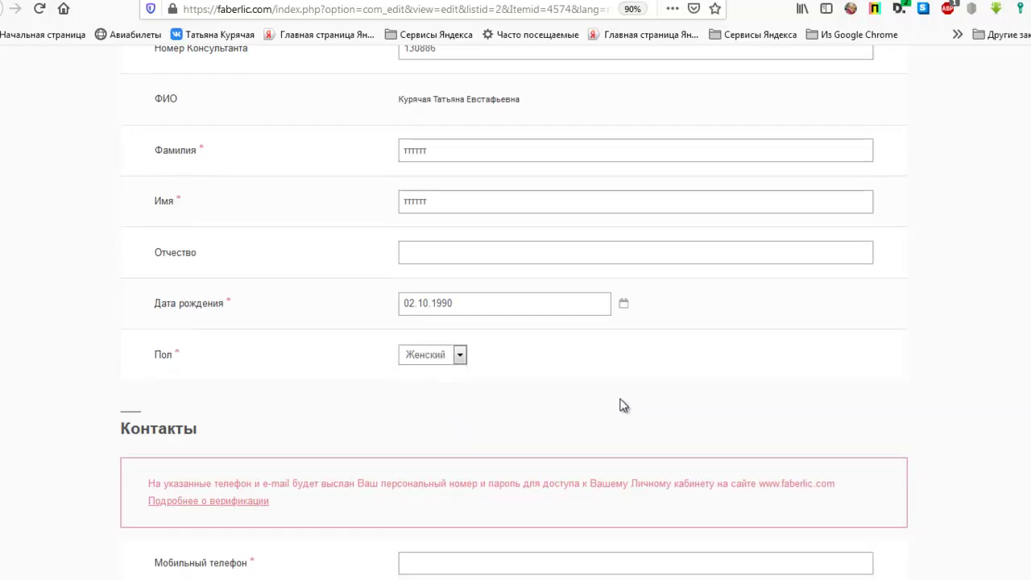
scroll(619, 406, down, 3)
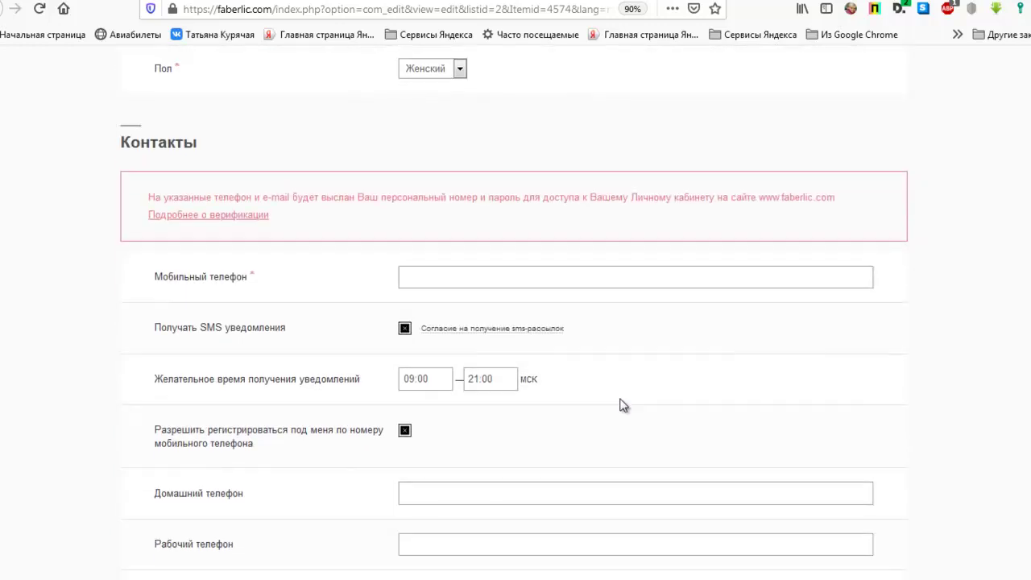
- Enter the consultant's mobile number with the Россия +7 code, removing one extra digit
click(622, 282)
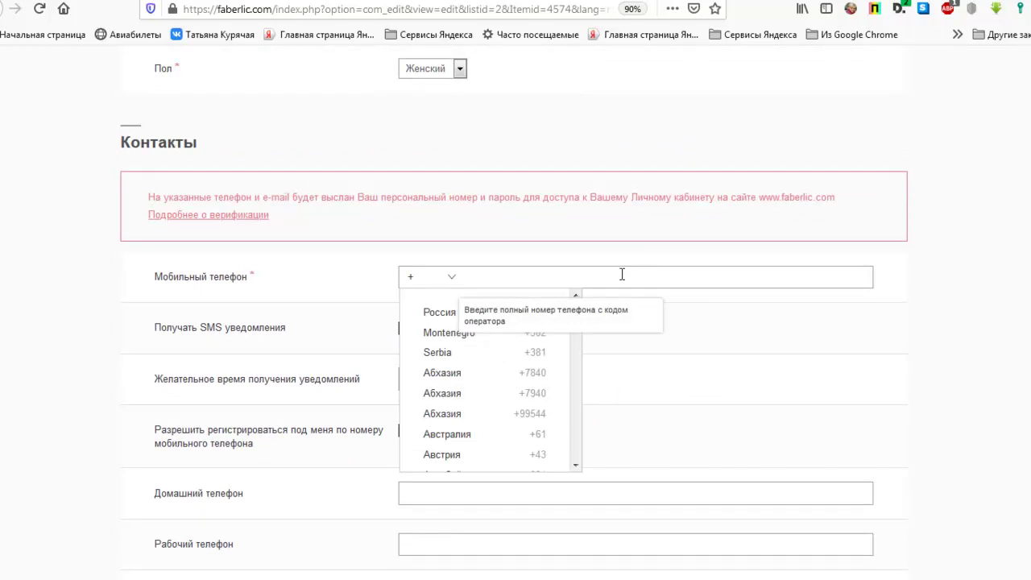
click(622, 275)
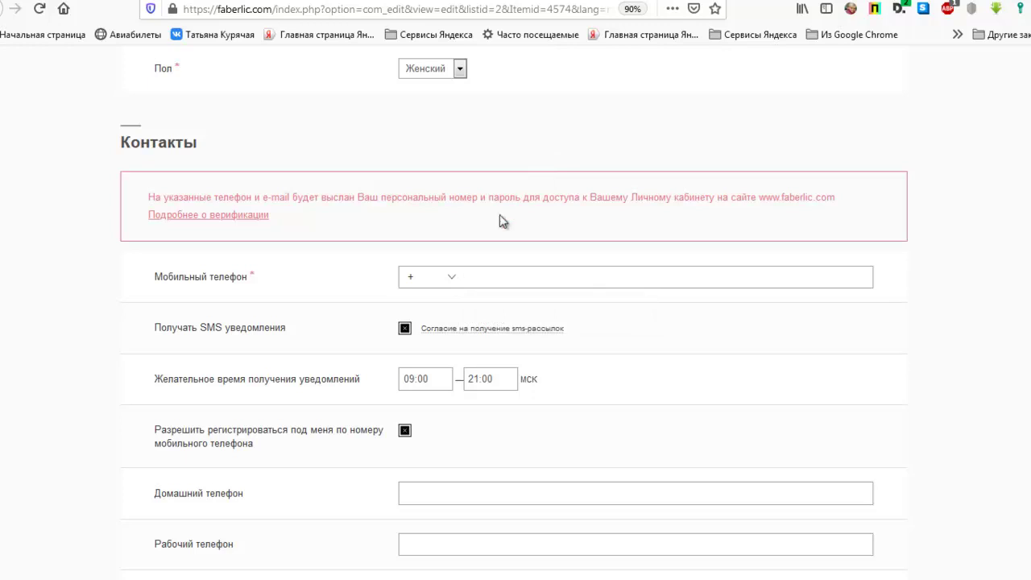
click(452, 280)
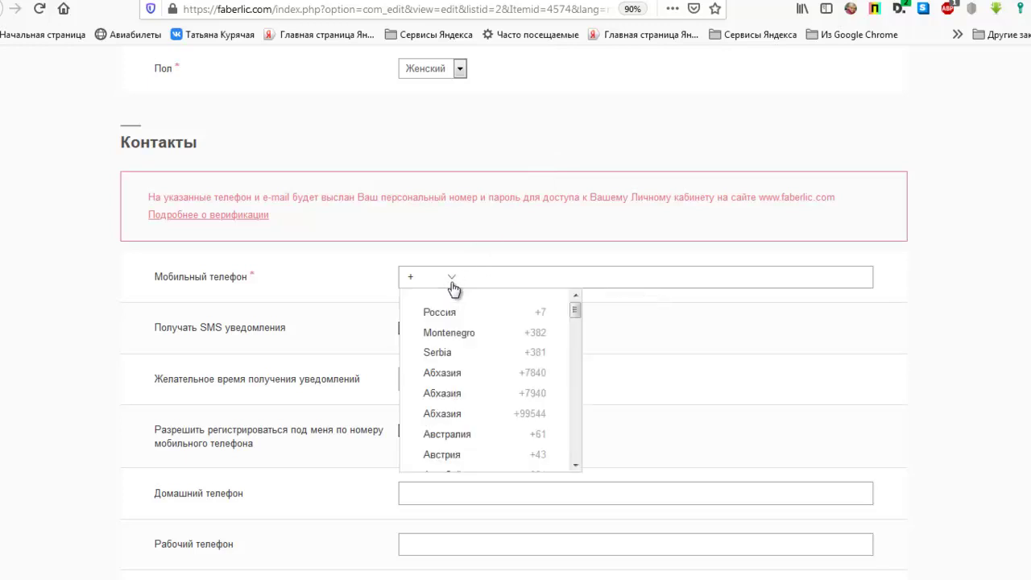
click(451, 311)
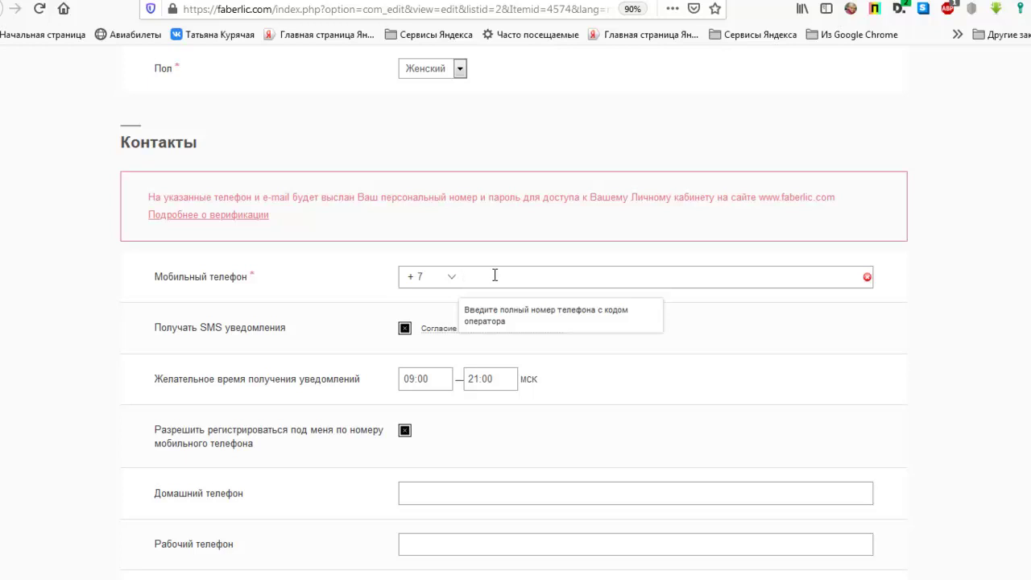
text(9081111111)
key(BackSpace)
scroll(958, 429, down, 3)
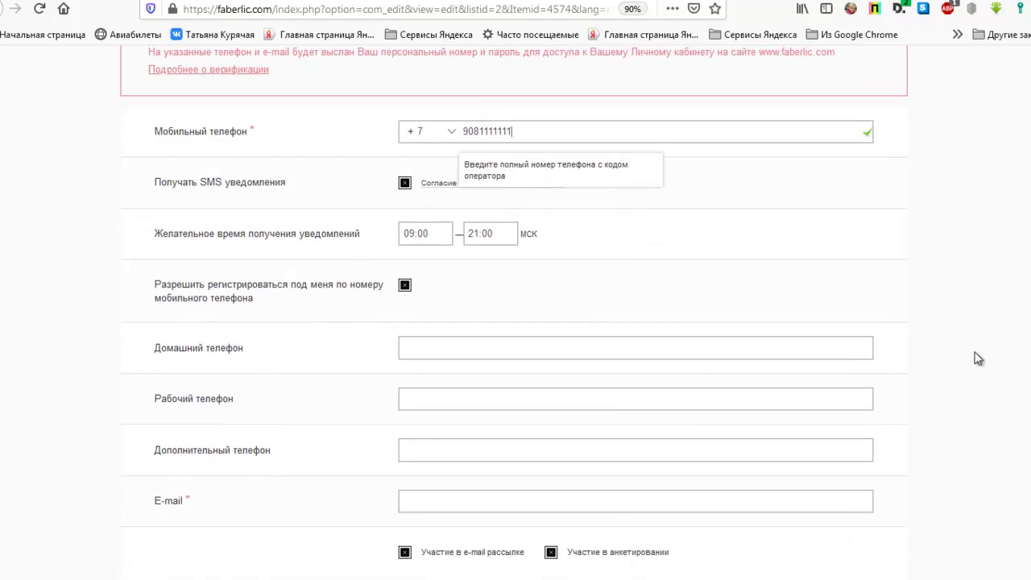
scroll(970, 360, down, 3)
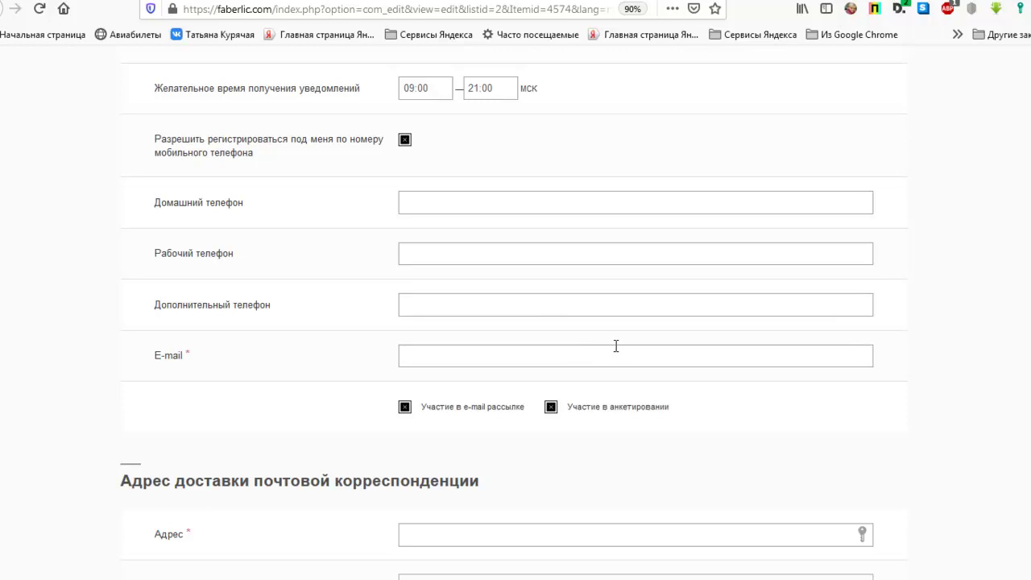
- Fill in the consultant's e-mail address and bring up the delivery-address city selector
scroll(999, 445, down, 3)
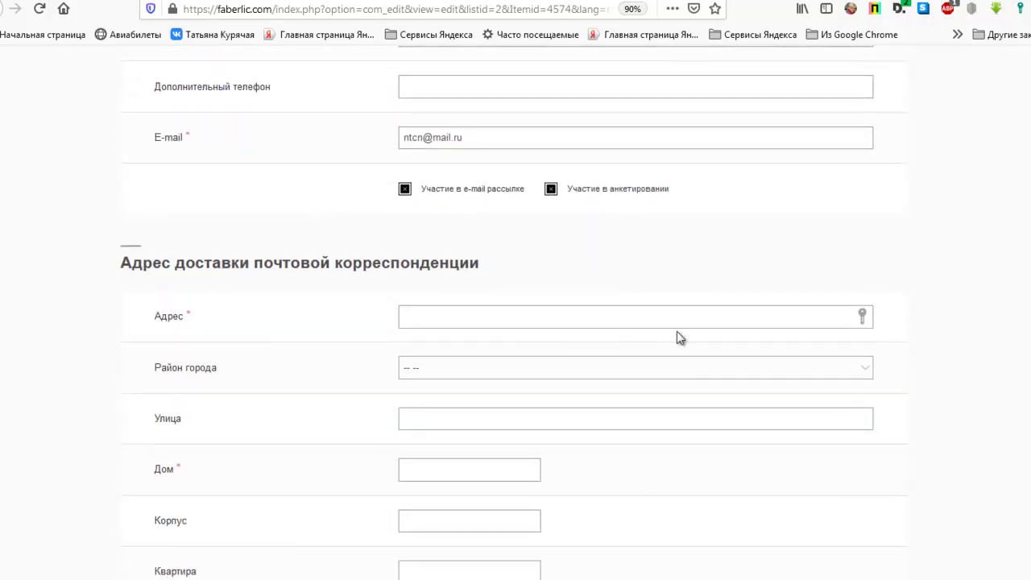
click(677, 320)
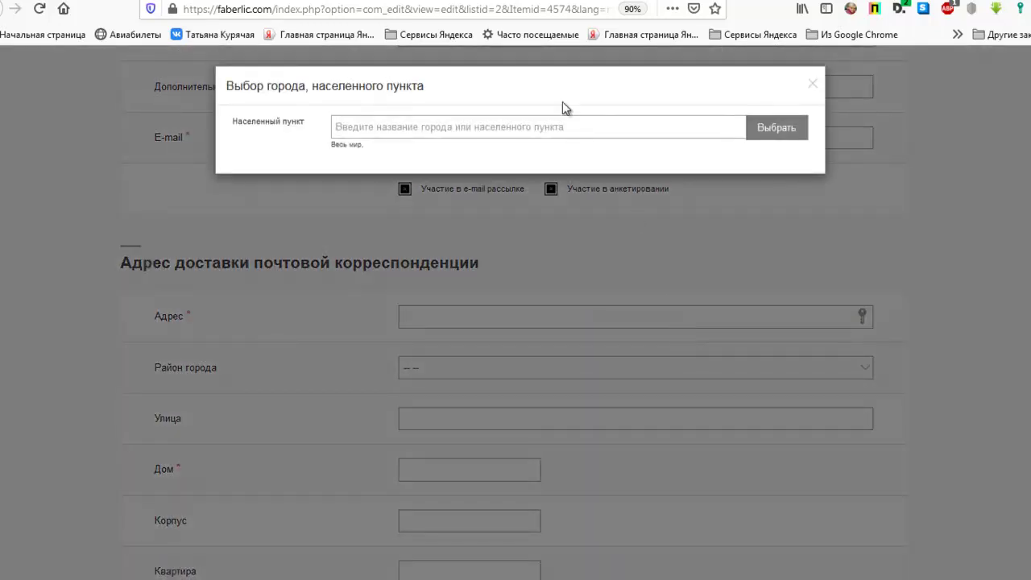
- Search for 'москва' and confirm г. Москва as the delivery city
click(562, 129)
text(москва)
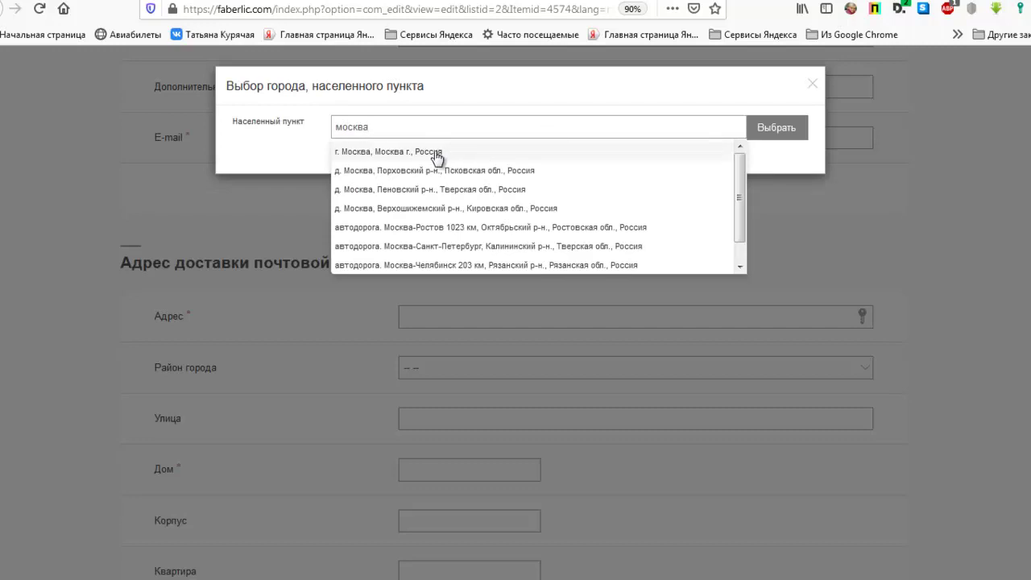
click(435, 153)
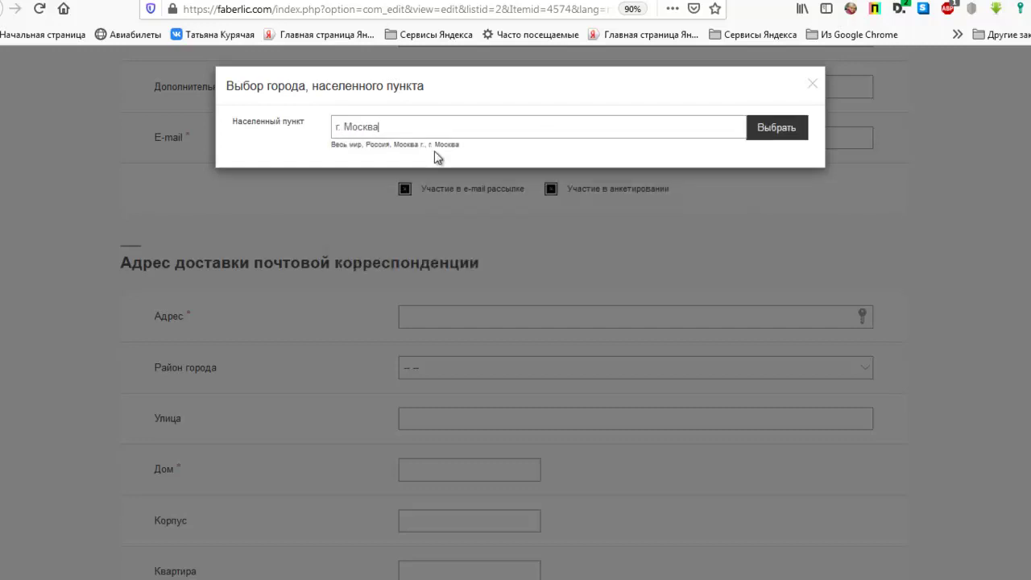
click(775, 129)
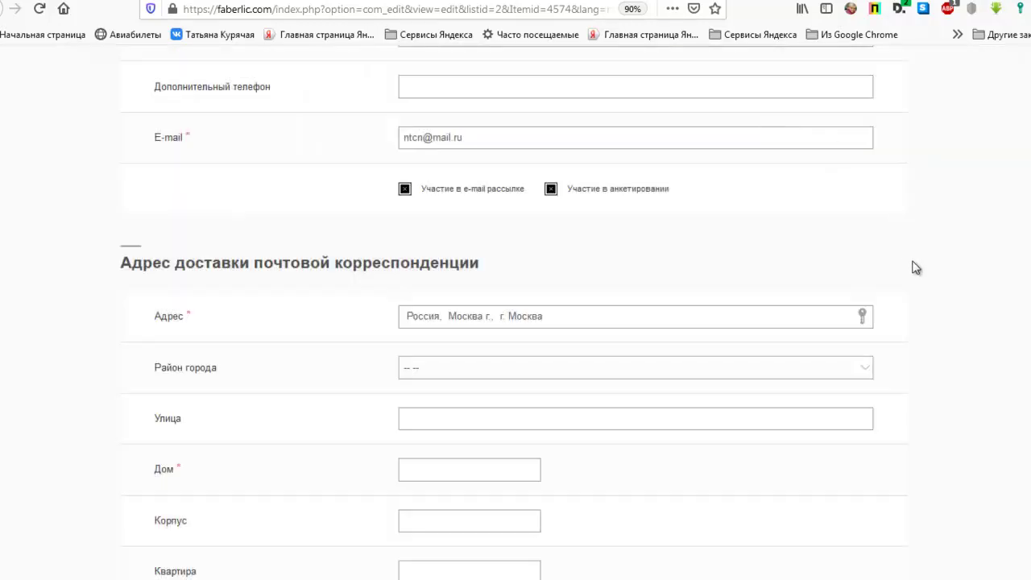
scroll(938, 290, down, 3)
- Enter the consultant's code word in the Кодовое слово field
scroll(939, 290, down, 1)
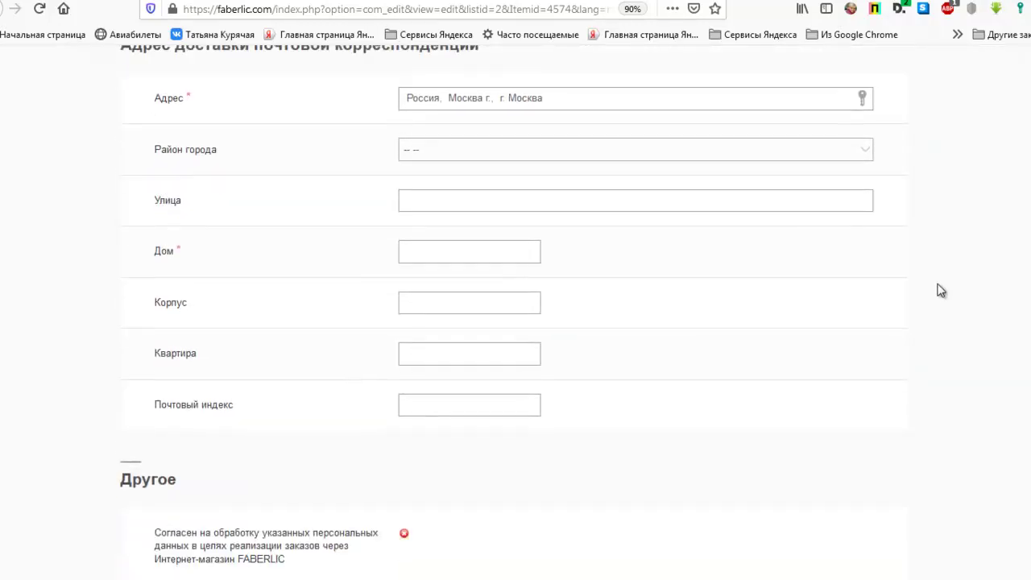
click(663, 202)
scroll(697, 336, down, 3)
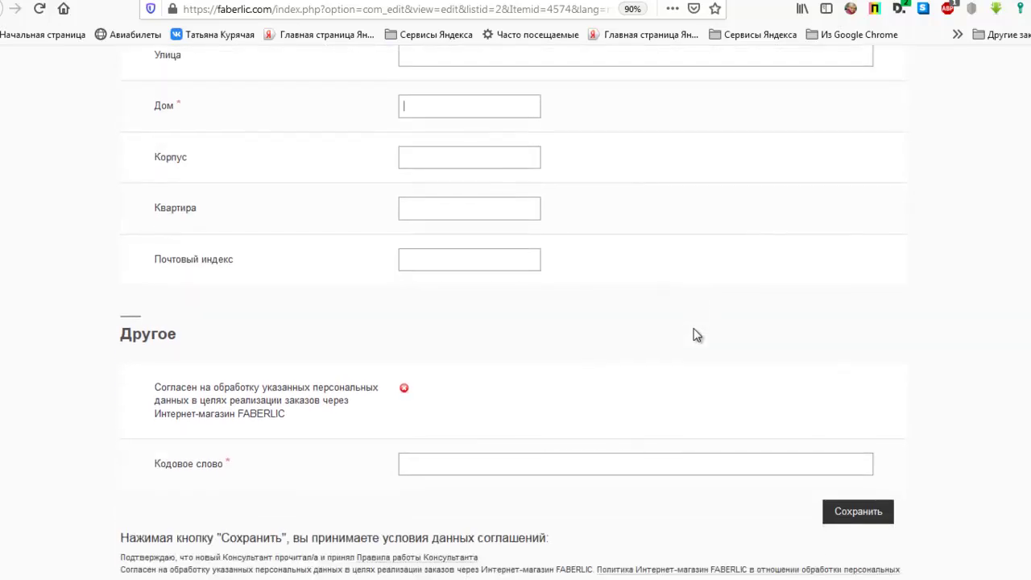
scroll(678, 335, down, 2)
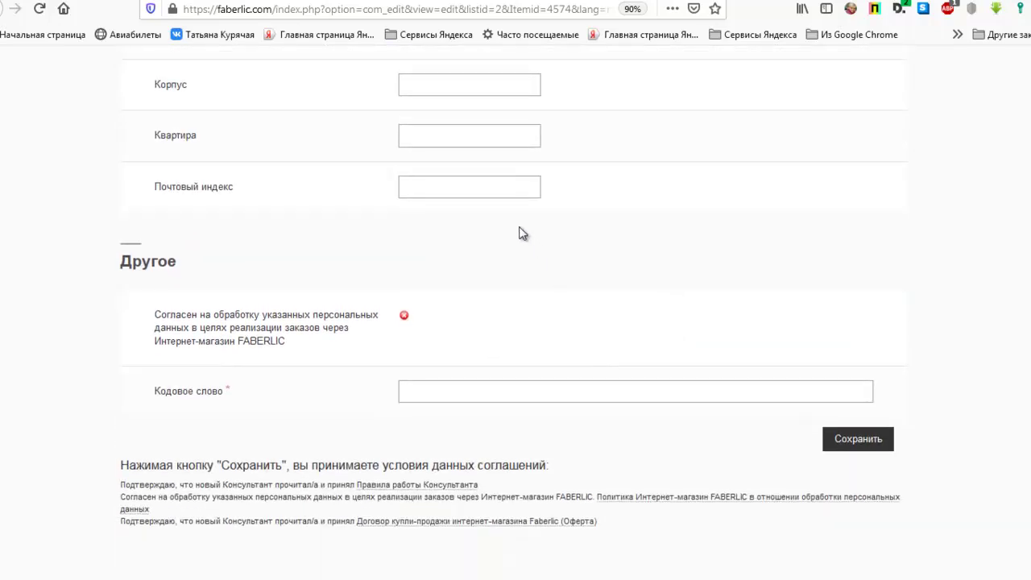
scroll(1018, 350, down, 1)
scroll(988, 356, down, 1)
click(612, 316)
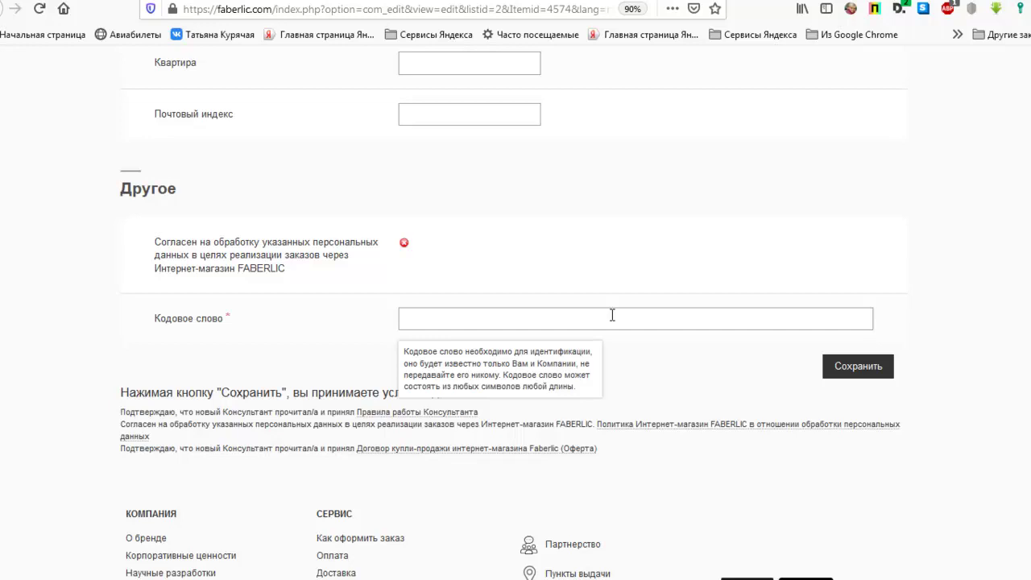
- Submit the form, decline Kaspersky's save prompt, and scroll to the missing house-number error
click(855, 375)
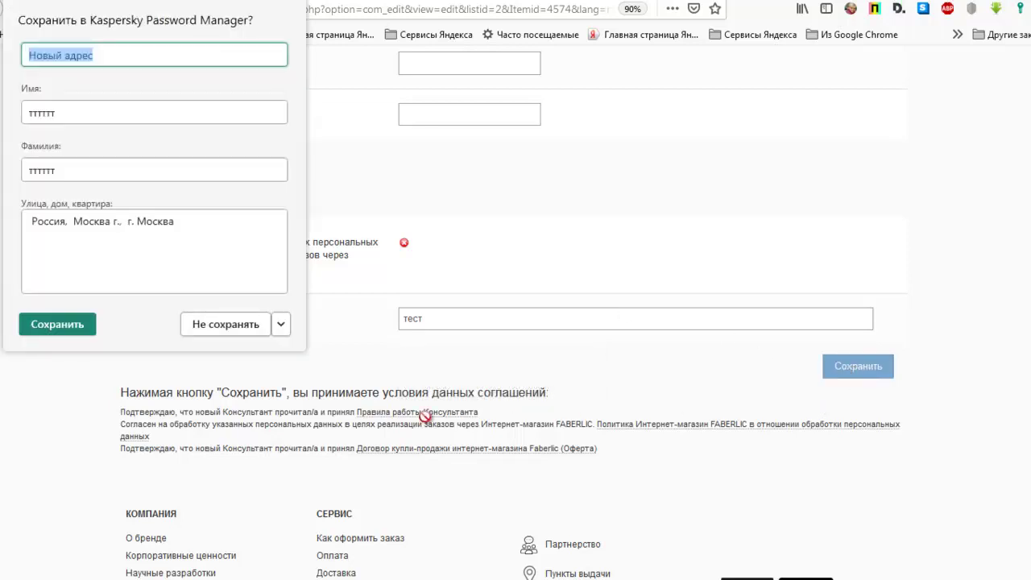
click(241, 325)
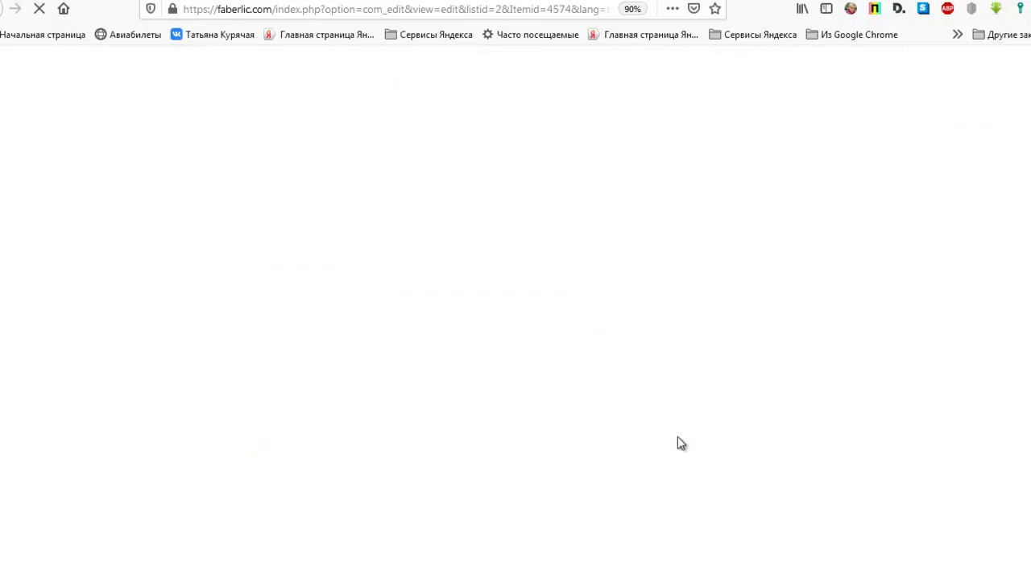
scroll(679, 443, down, 3)
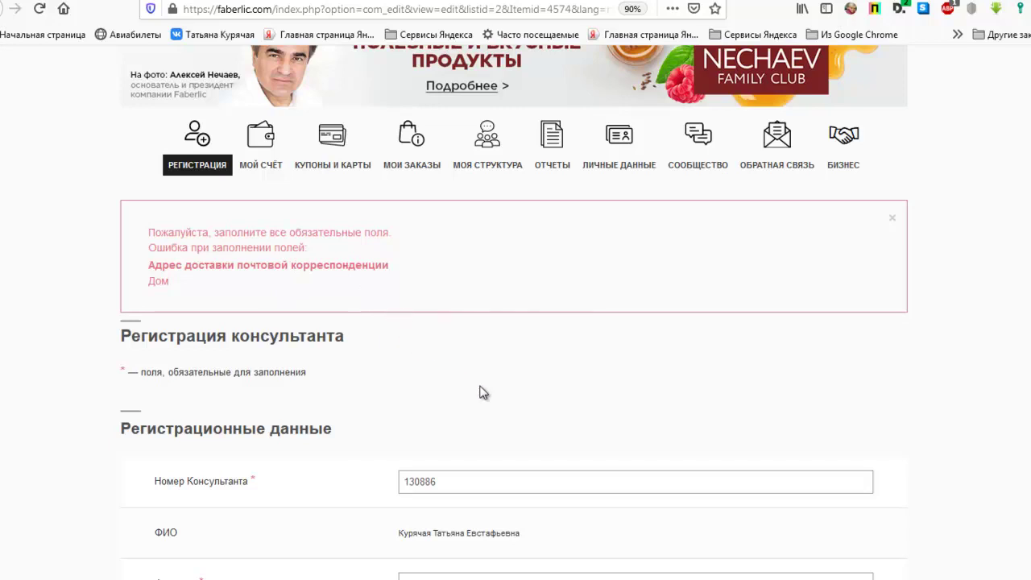
scroll(481, 390, down, 5)
scroll(481, 392, down, 10)
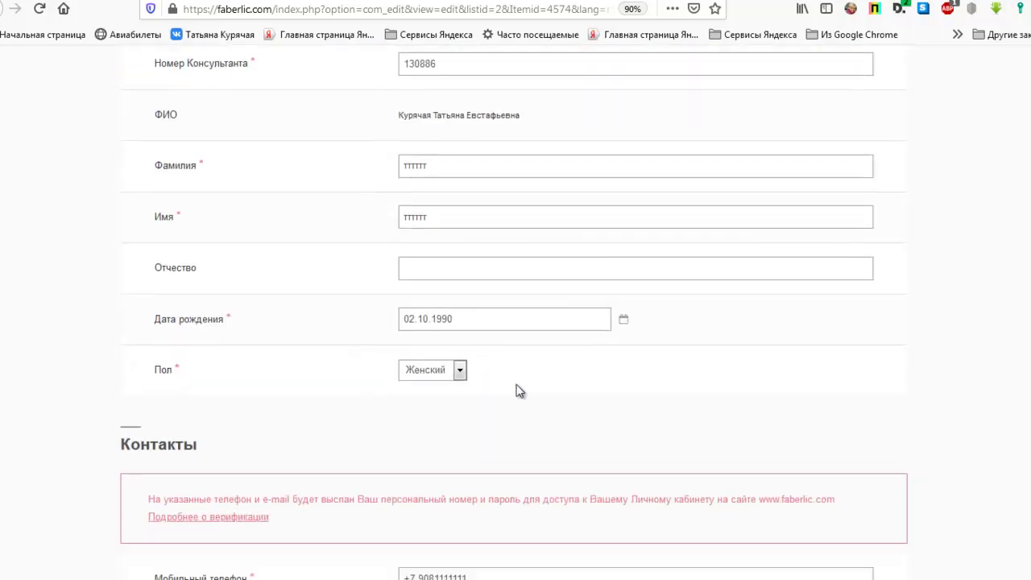
scroll(684, 392, down, 3)
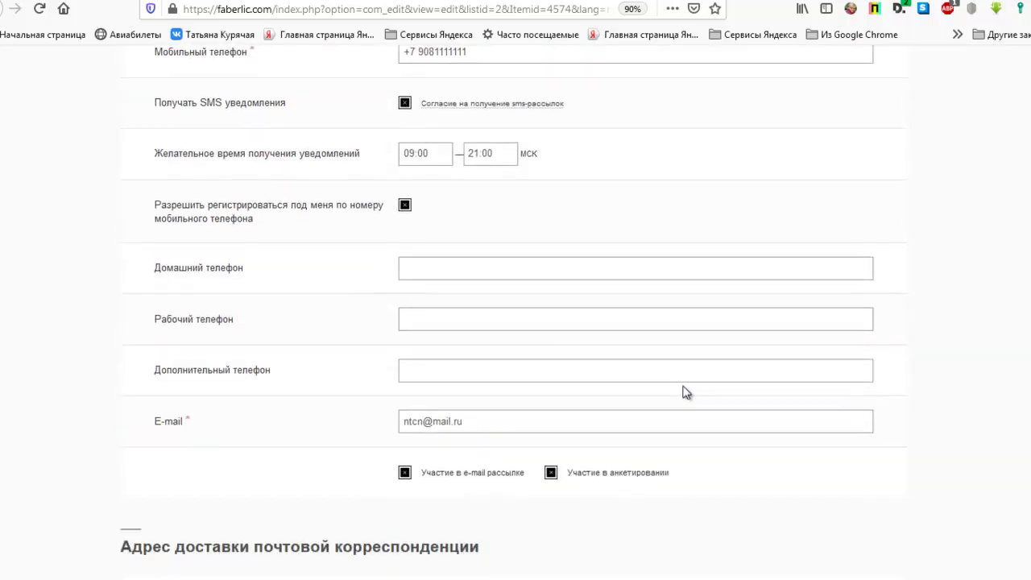
scroll(516, 310, down, 3)
scroll(842, 394, down, 5)
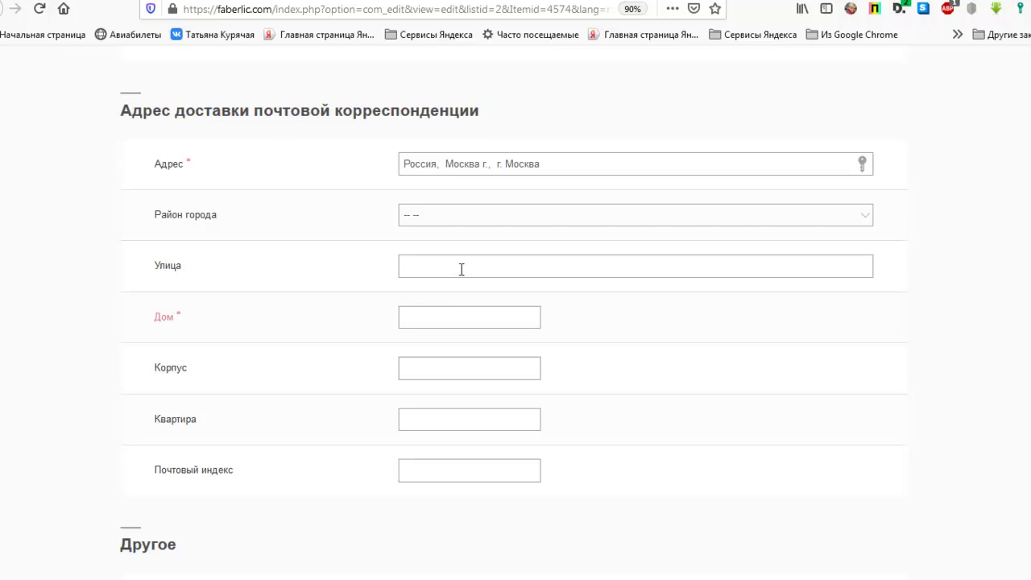
- Fill in the delivery address street name and house number
scroll(830, 572, down, 3)
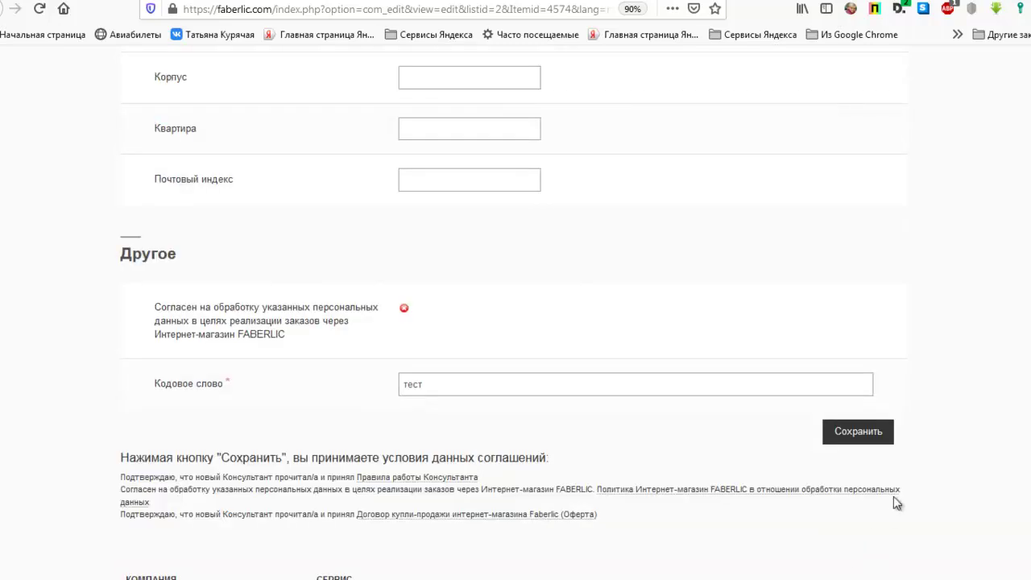
- Resubmit the completed form, declining Kaspersky's offer to save the details
click(862, 442)
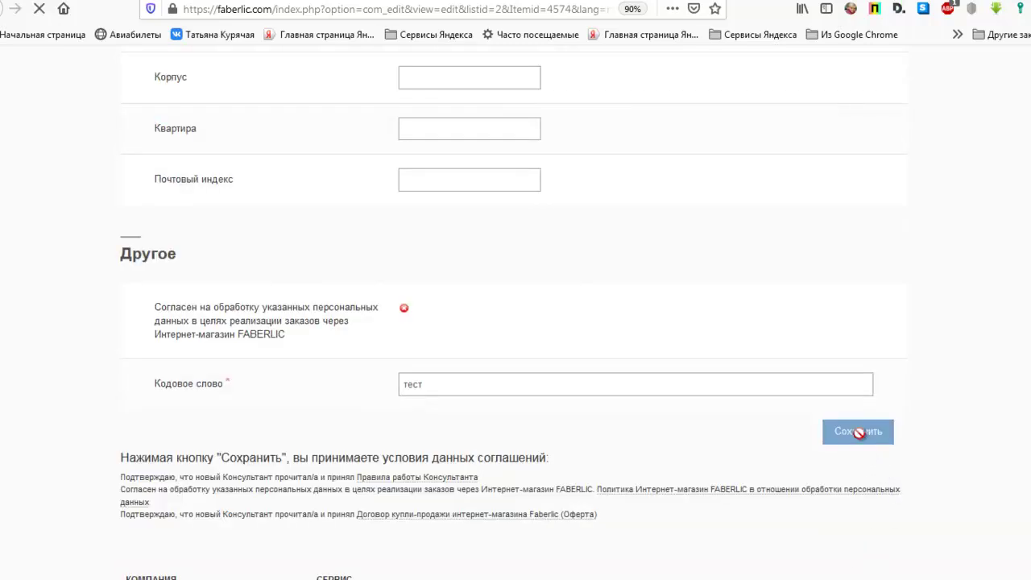
click(234, 344)
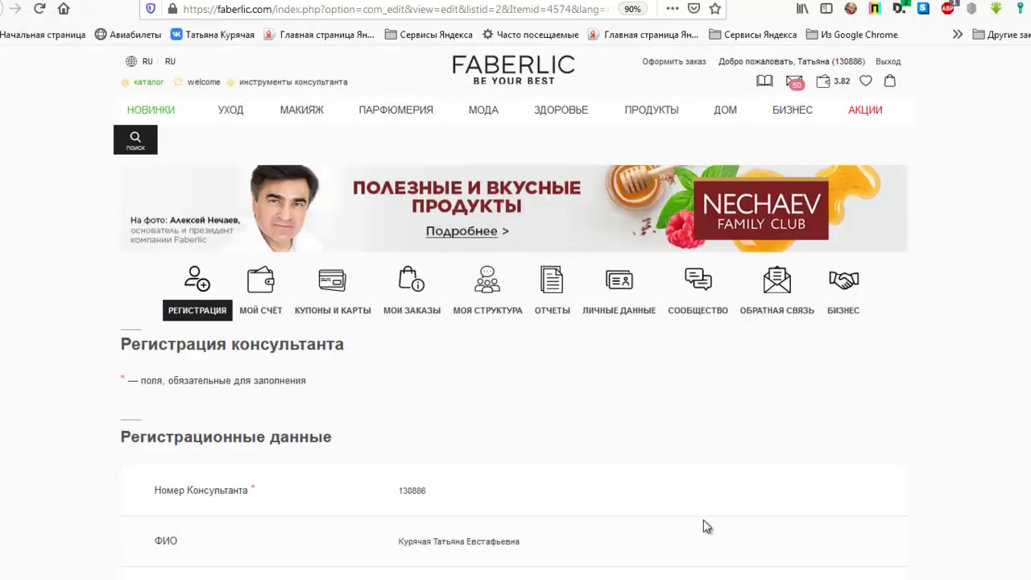
scroll(704, 519, down, 4)
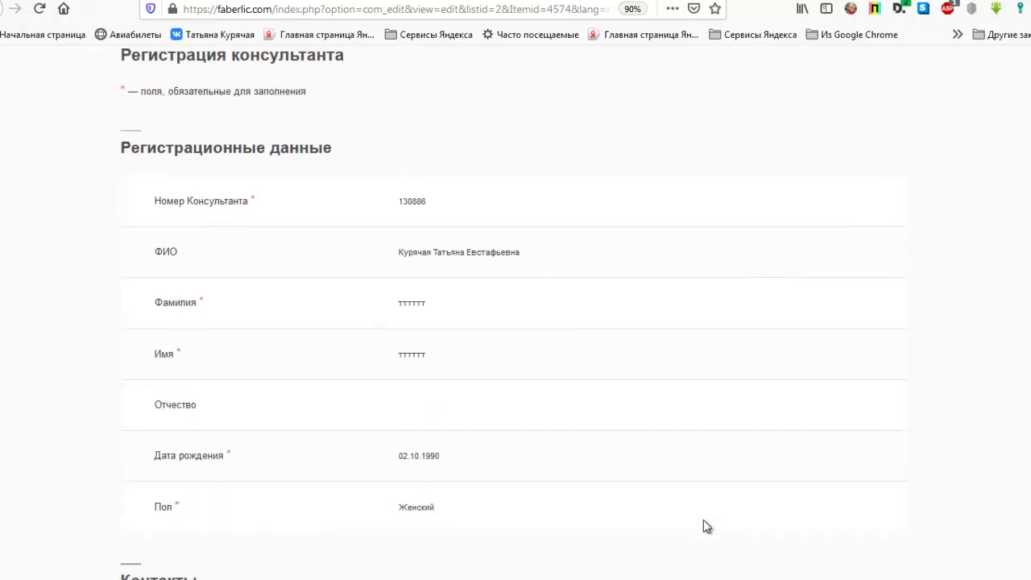
scroll(704, 527, down, 3)
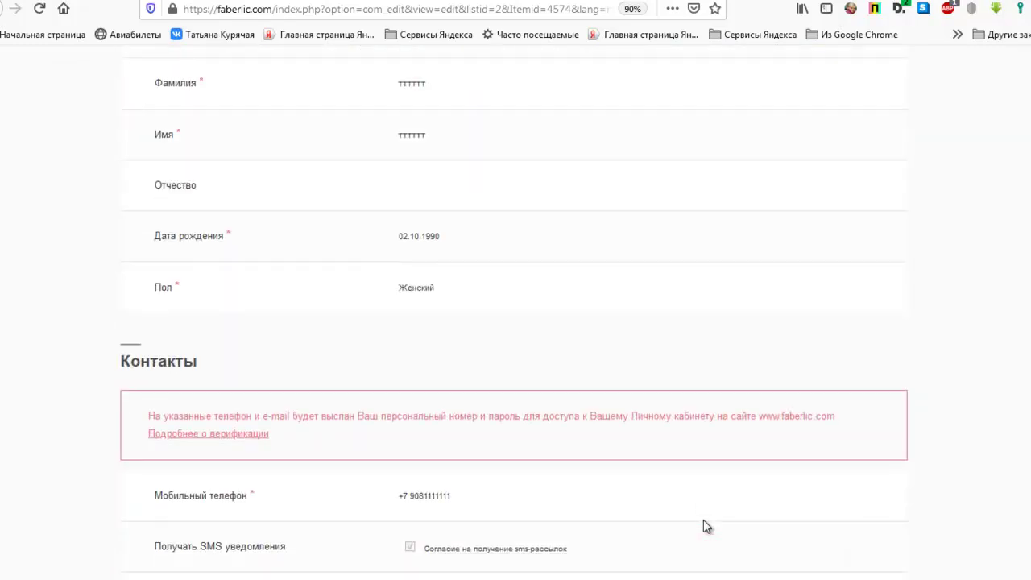
scroll(706, 526, down, 1)
scroll(705, 526, down, 1)
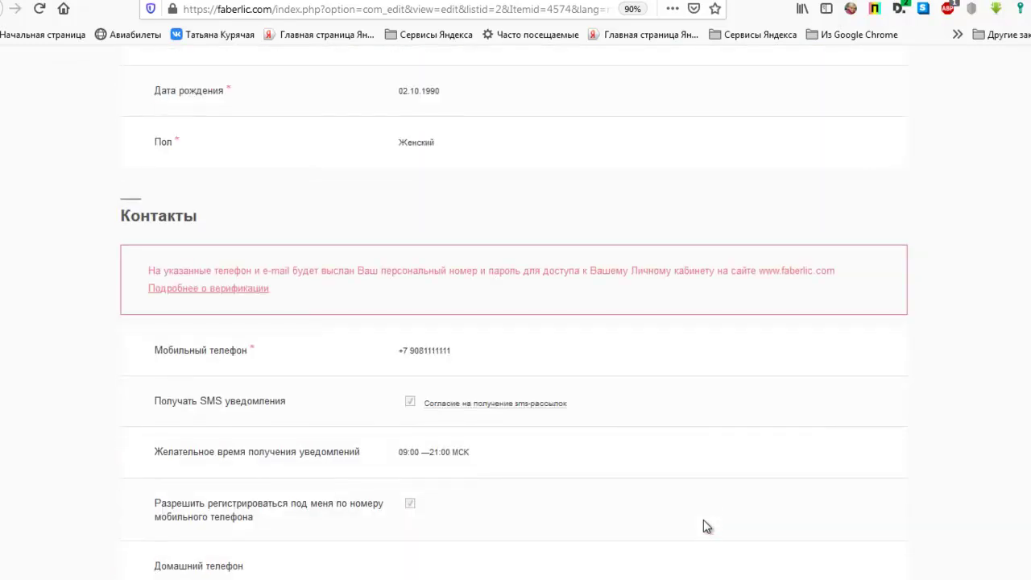
scroll(704, 524, down, 1)
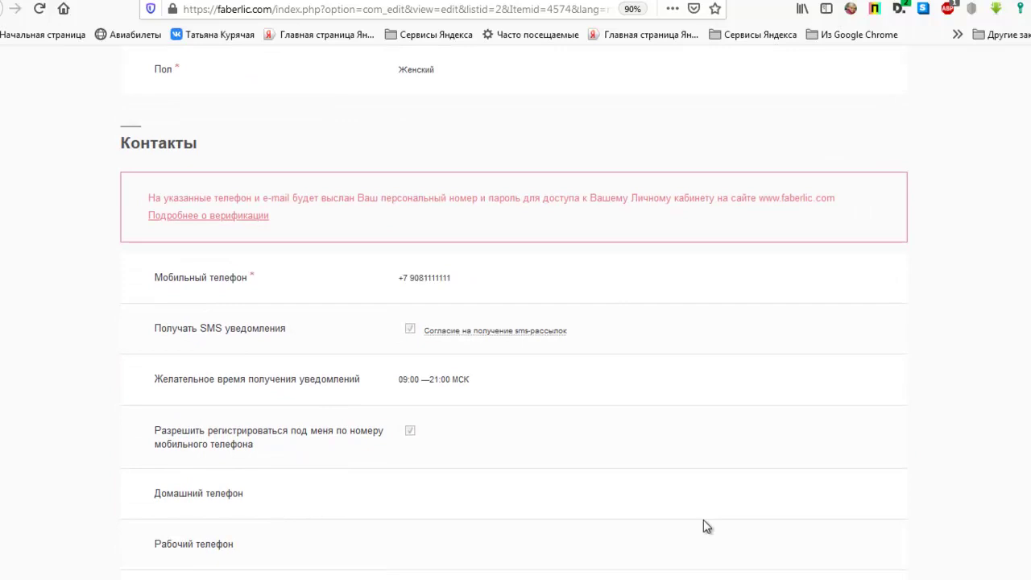
- Scroll through the read-only summary and confirm it with Сохранить
scroll(707, 527, down, 2)
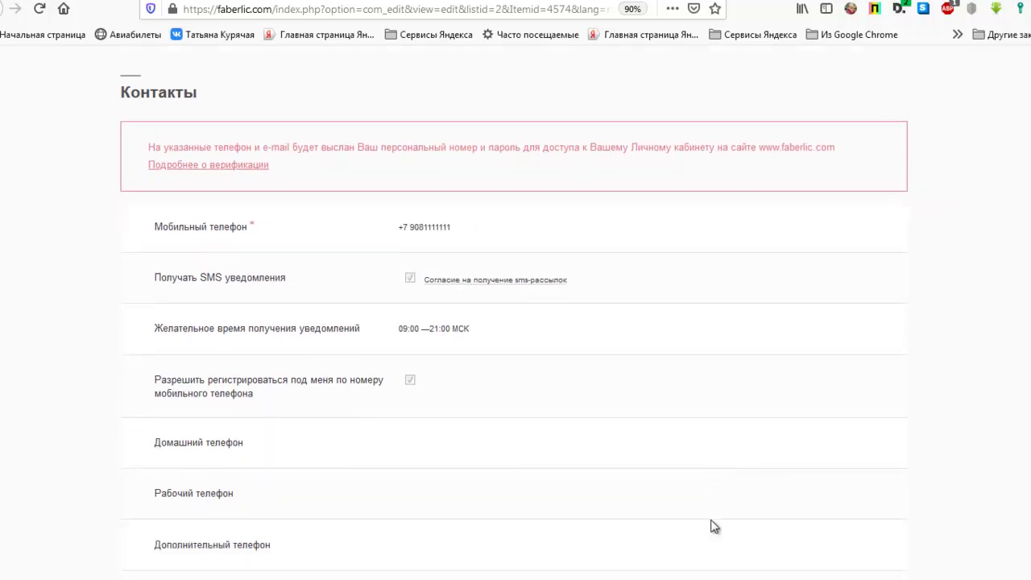
scroll(725, 526, down, 3)
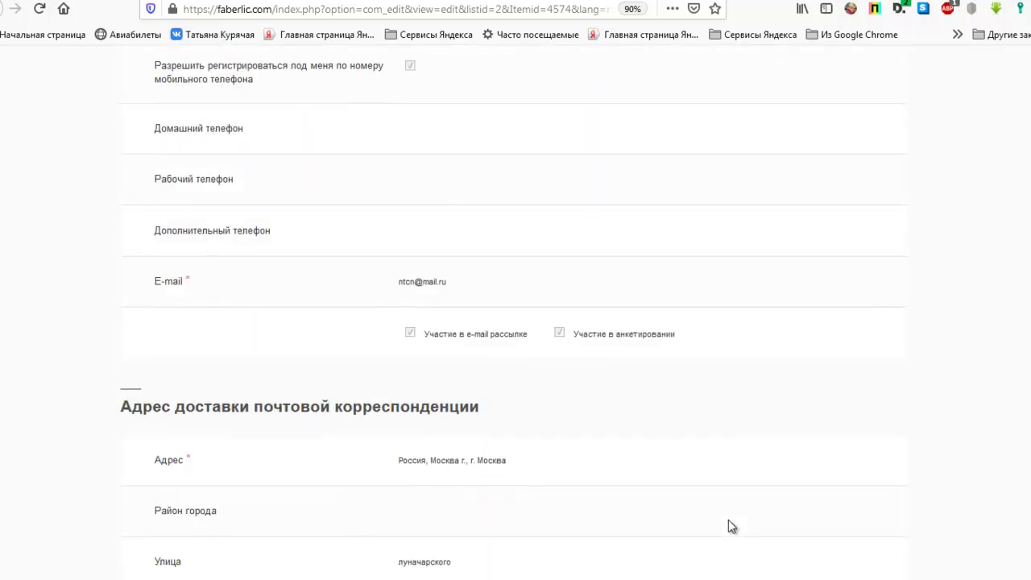
scroll(730, 526, down, 2)
scroll(729, 526, up, 9)
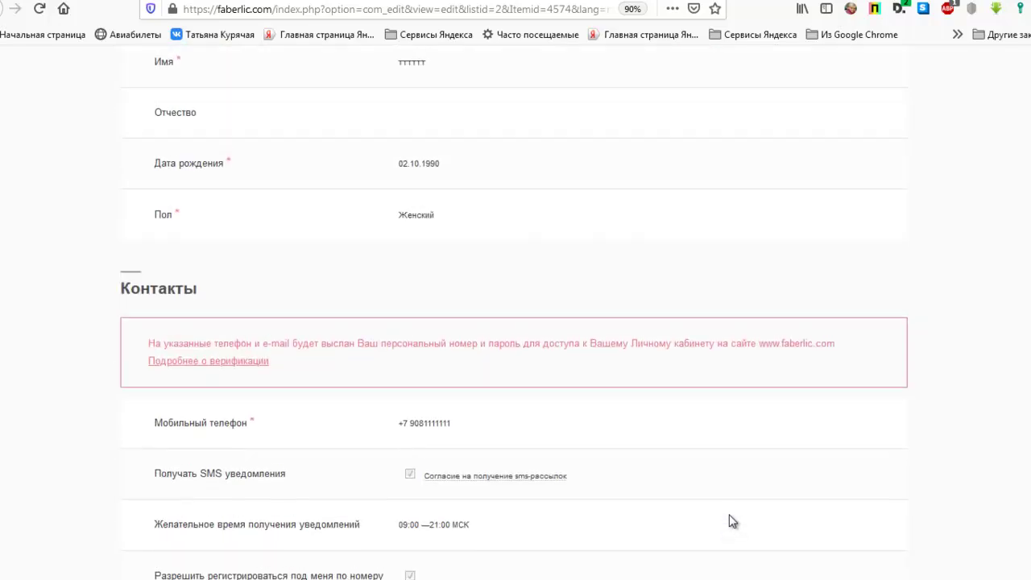
scroll(732, 521, down, 6)
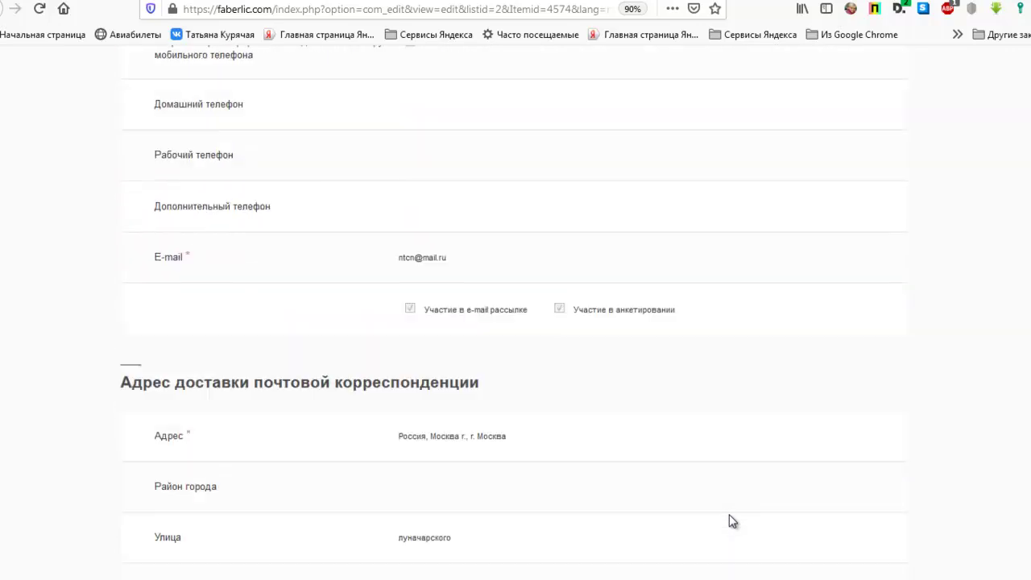
scroll(731, 522, down, 5)
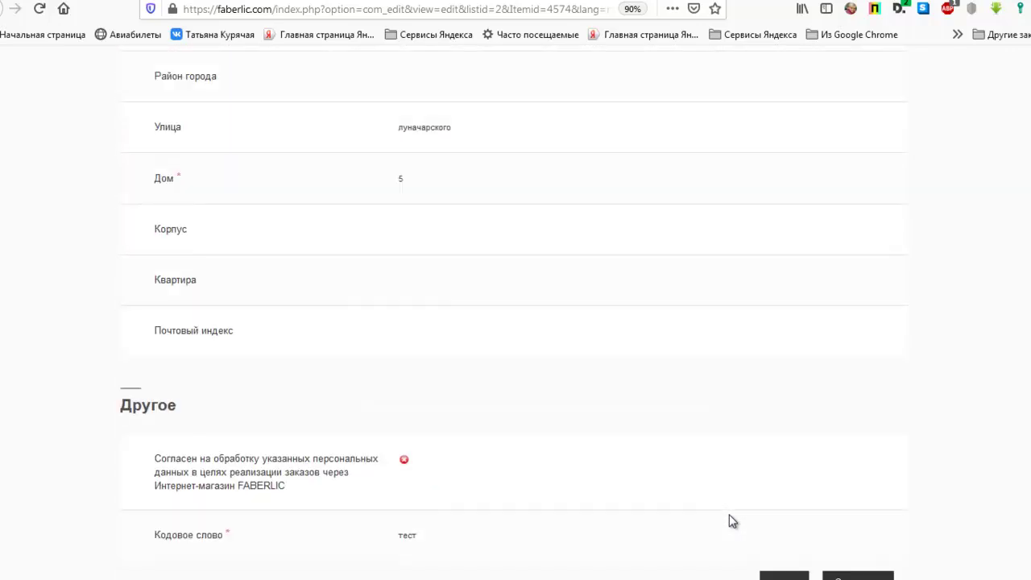
scroll(731, 521, down, 1)
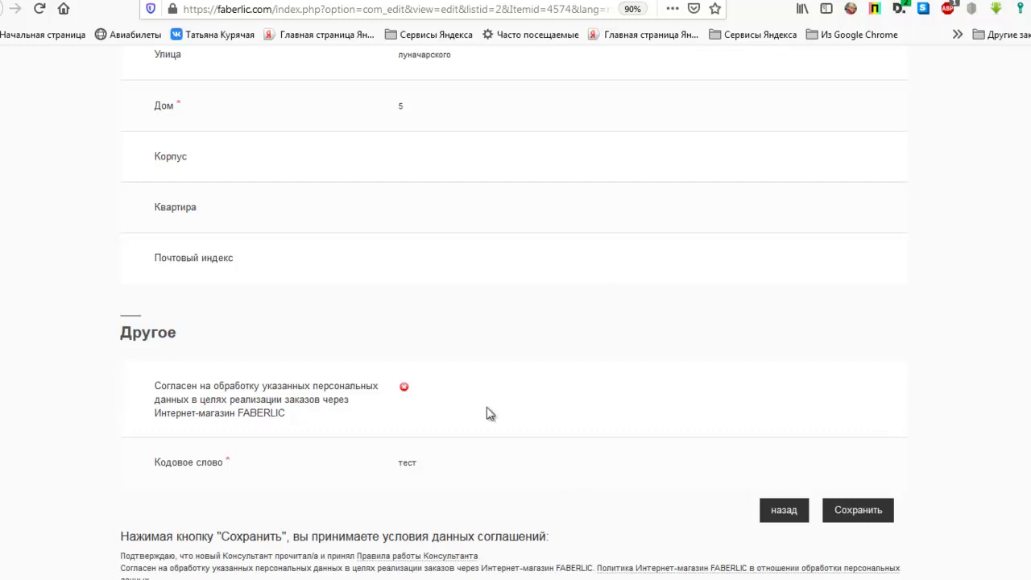
click(857, 516)
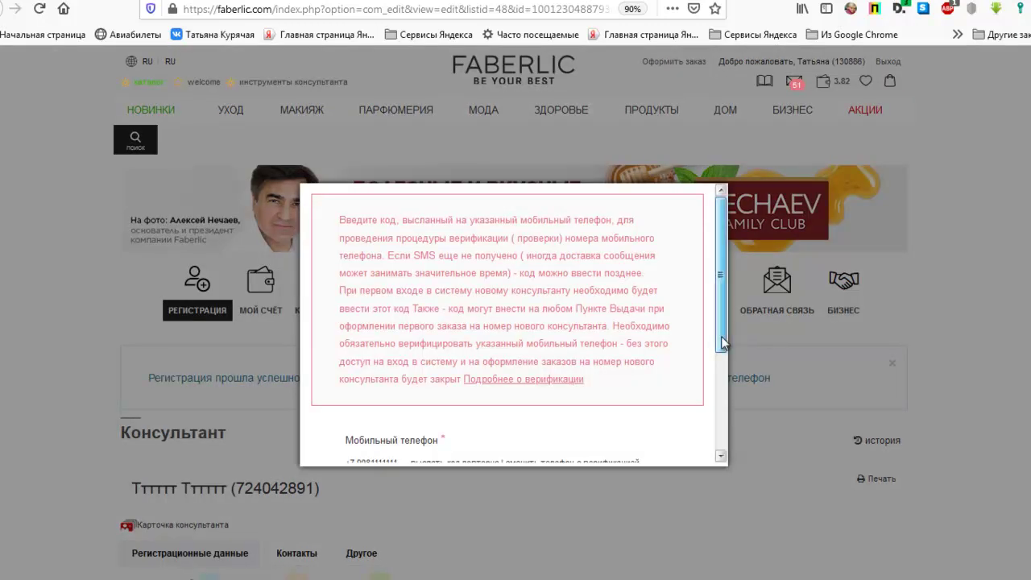
- Enter the SMS verification code and submit it
drag(721, 336, 716, 451)
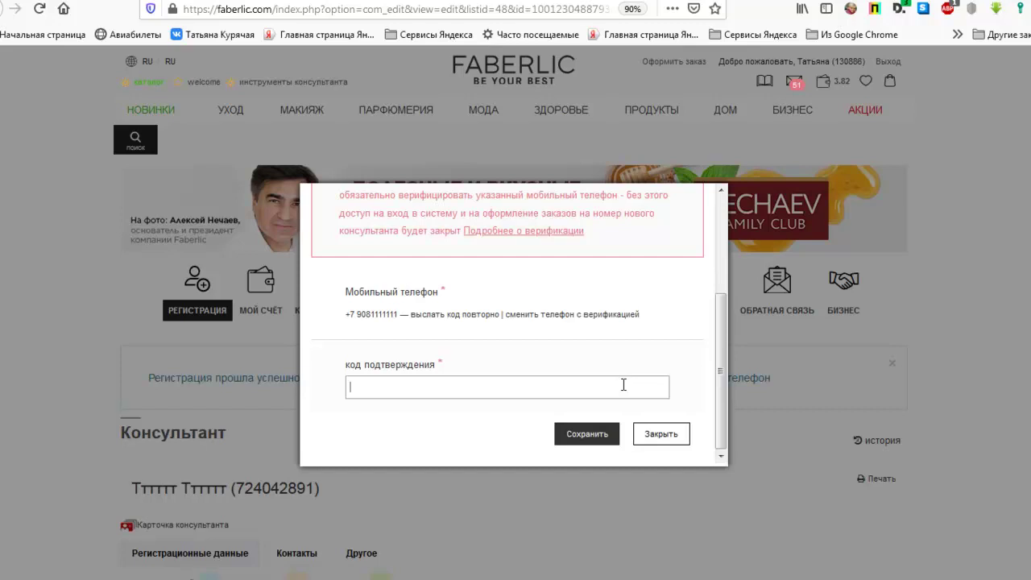
click(582, 436)
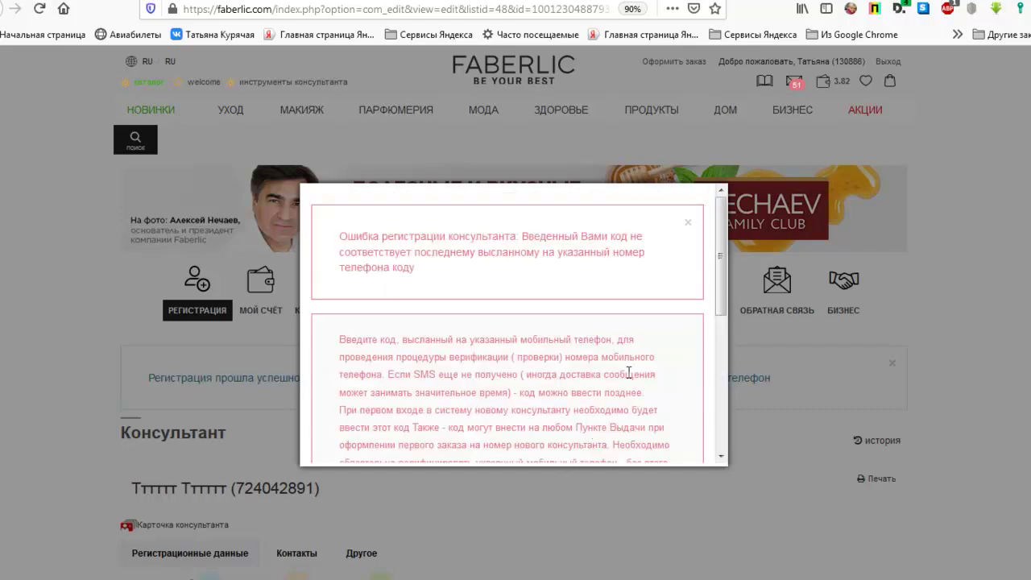
- Close the rejected verification prompt and return to the Регистрация page
drag(716, 296, 698, 440)
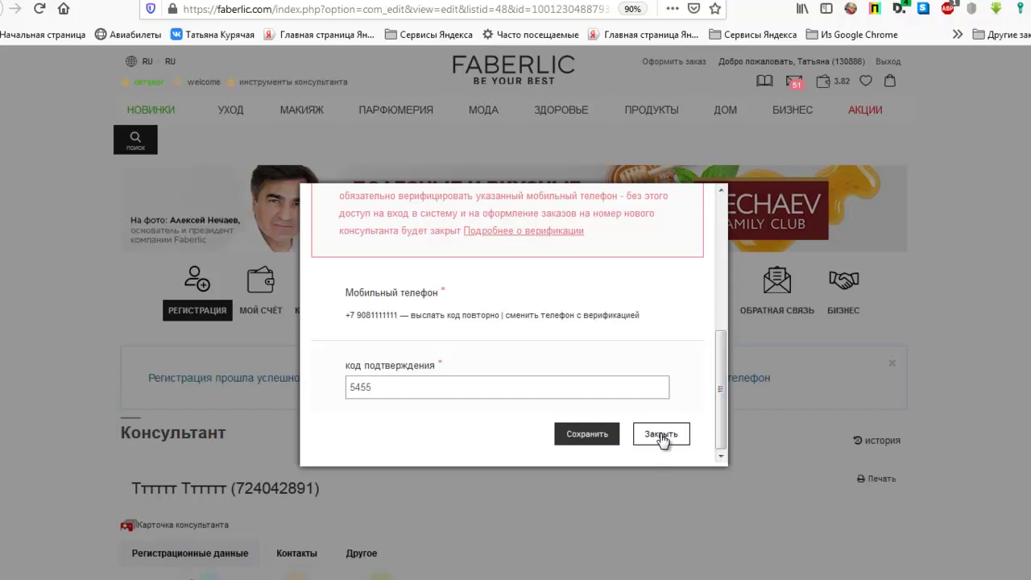
click(661, 436)
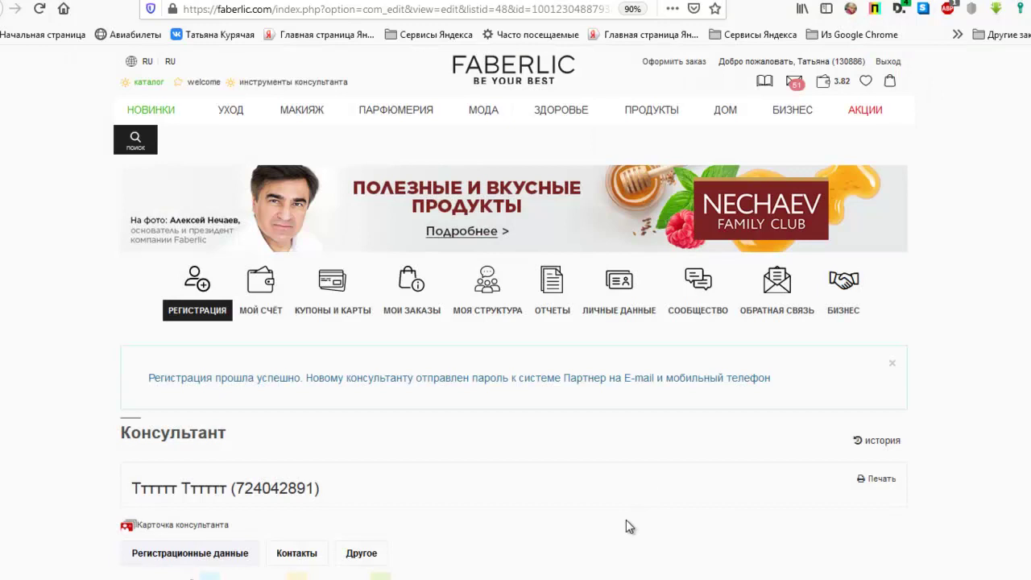
click(193, 305)
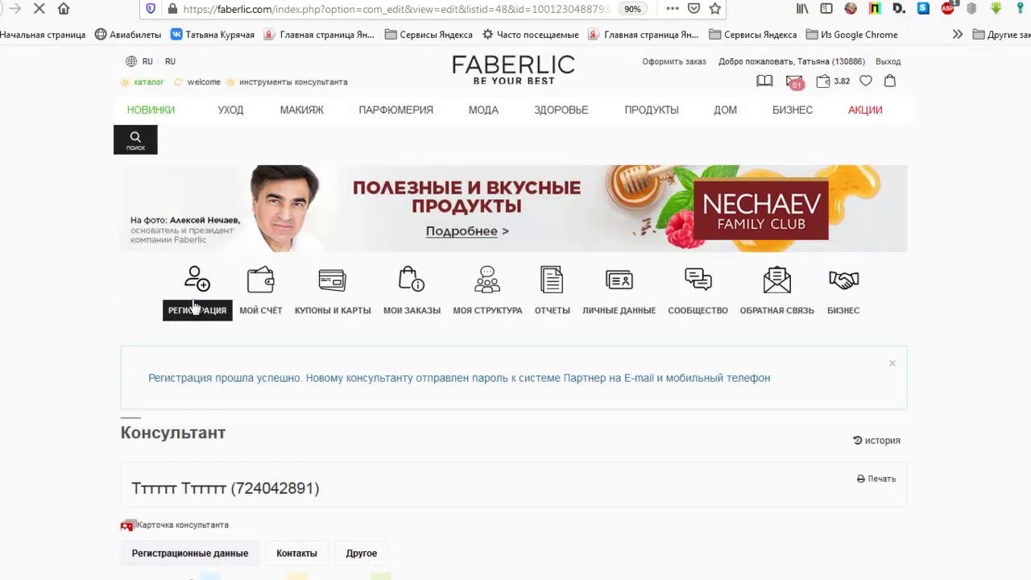